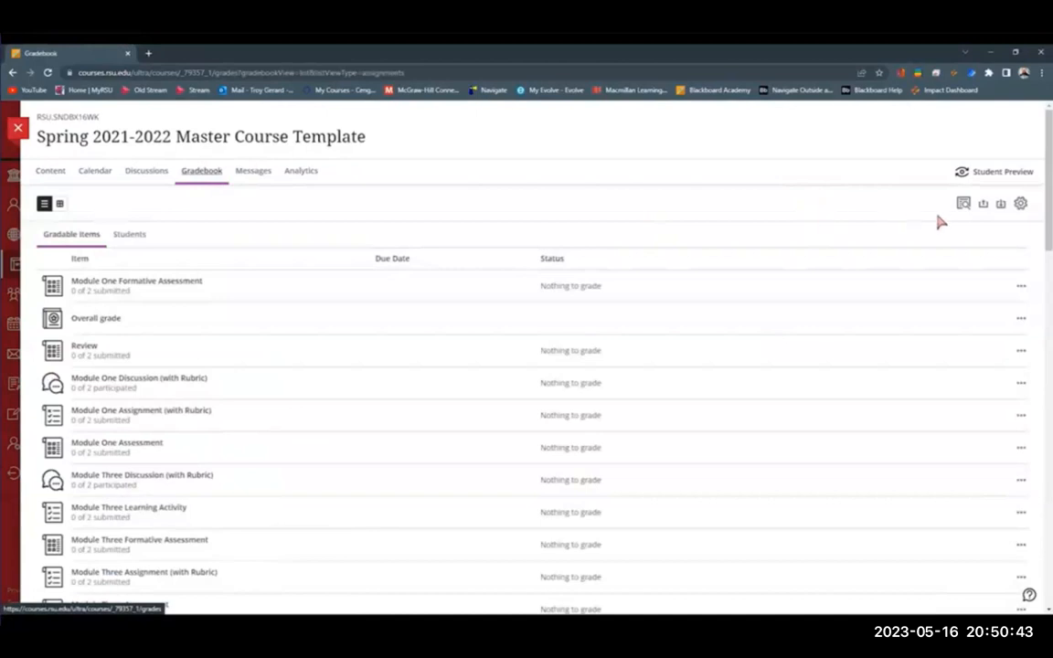
Step: Open the first Sample Assignment Rubric from the course rubrics in the gradebook settings
{"action": "left_click", "coordinate": [1021, 204]}
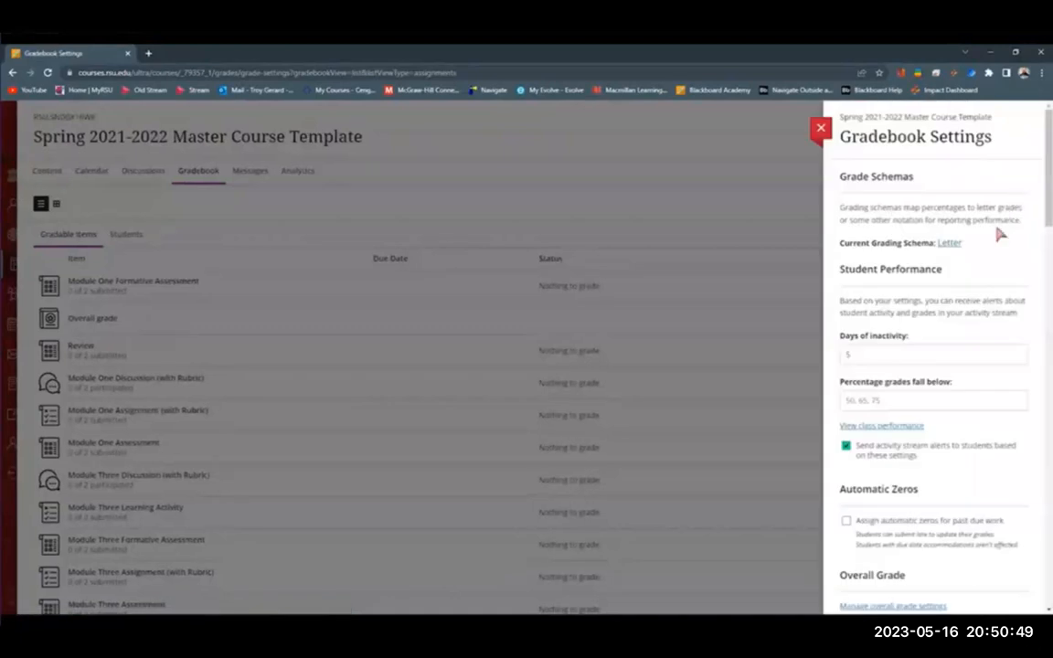
{"action": "scroll", "coordinate": [966, 260], "scroll_direction": "down", "scroll_amount": 5}
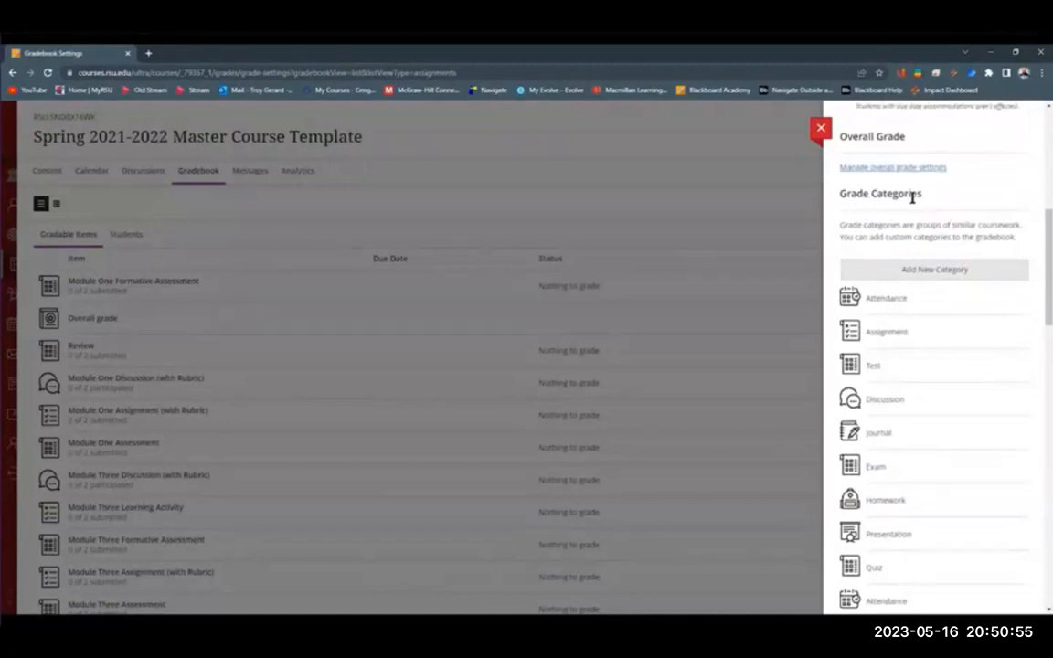
{"action": "scroll", "coordinate": [947, 204], "scroll_direction": "down", "scroll_amount": 4}
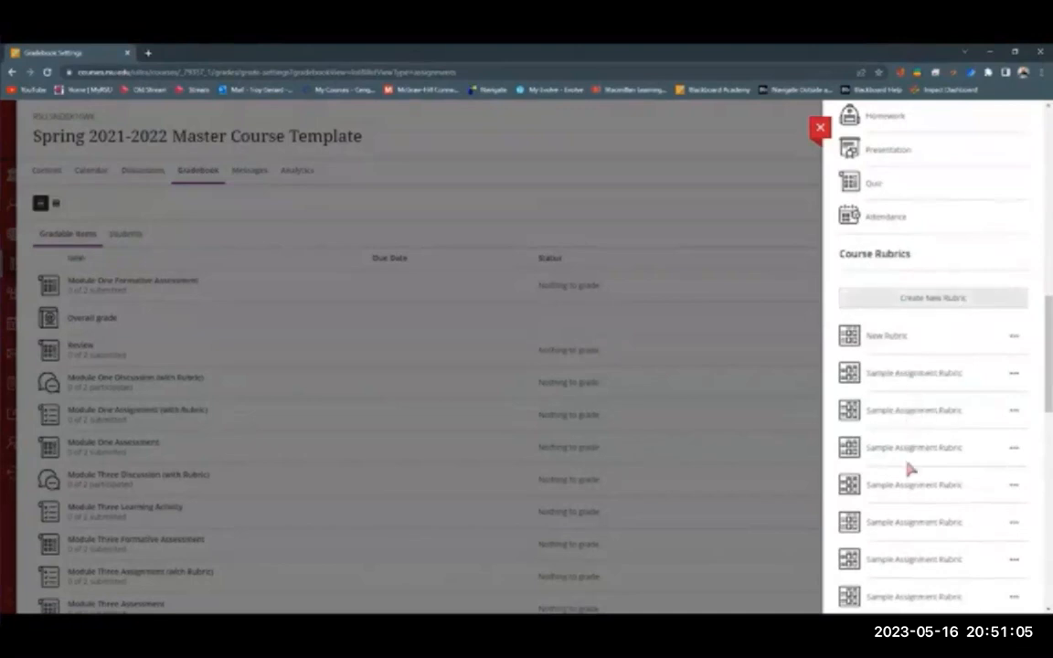
{"action": "left_click", "coordinate": [916, 376]}
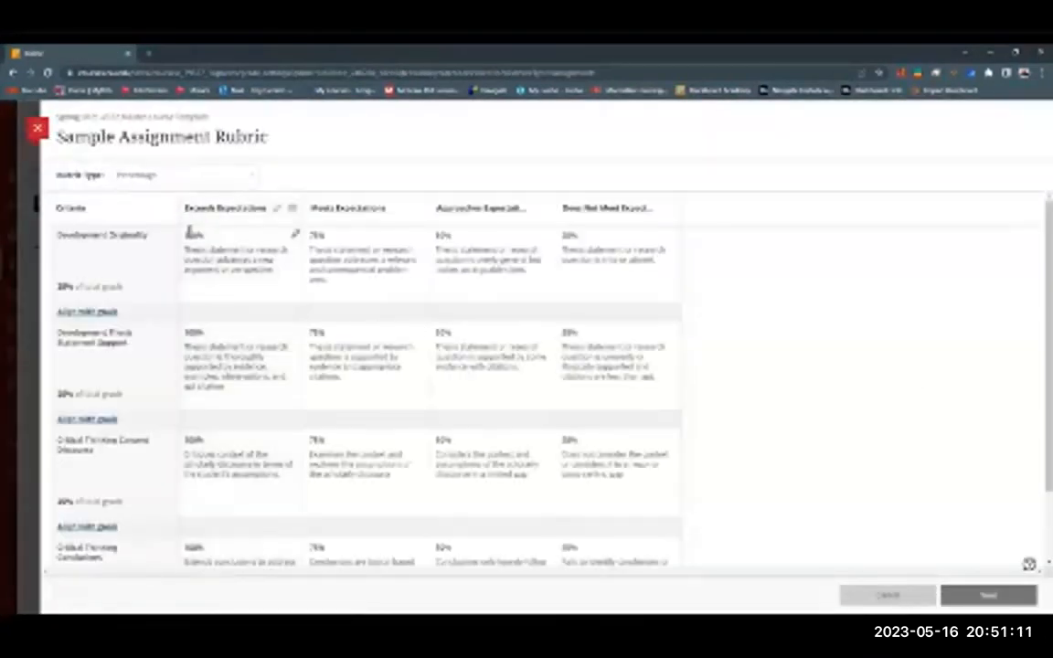
Step: Try adding a new performance level between Exceeds Expectations and Meets Expectations, and delete it again
{"action": "left_click", "coordinate": [277, 208]}
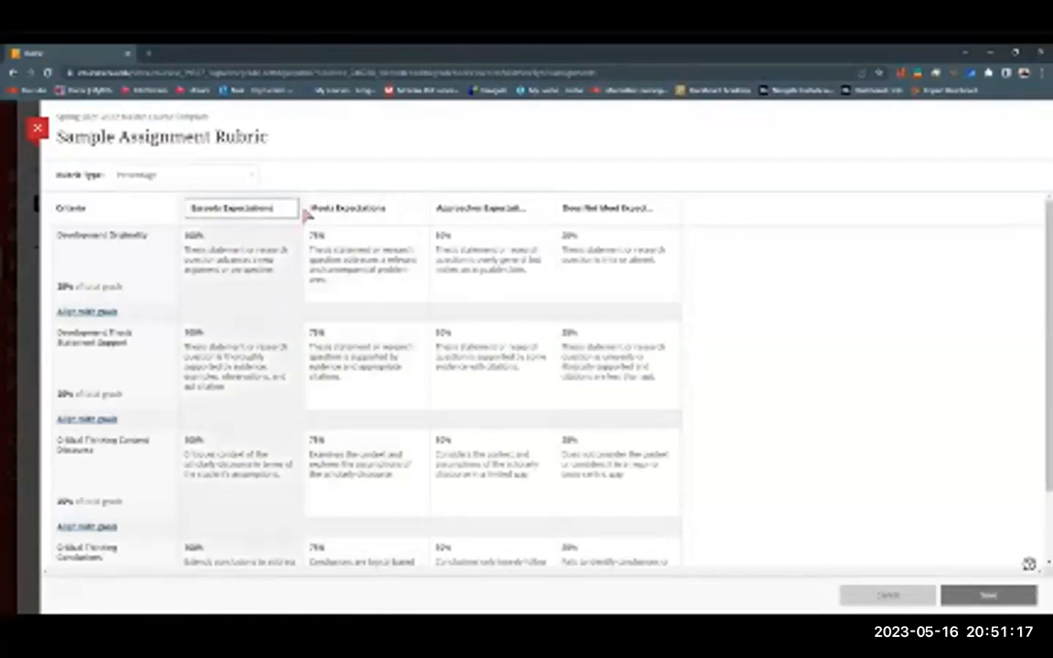
{"action": "left_click", "coordinate": [347, 184]}
{"action": "left_click", "coordinate": [303, 210]}
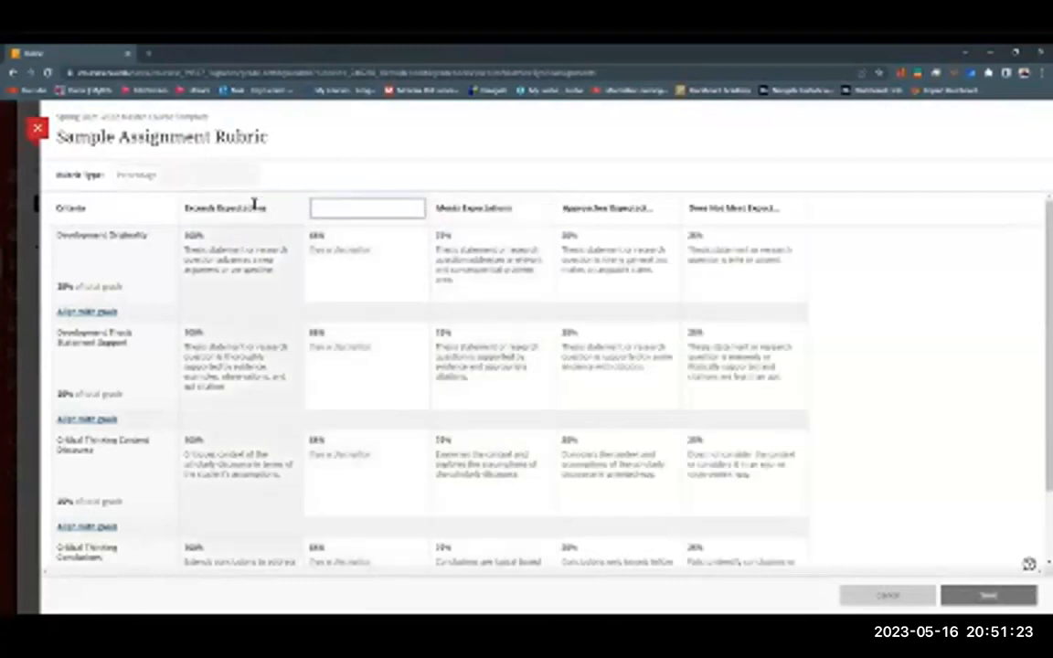
{"action": "scroll", "coordinate": [247, 511], "scroll_direction": "down", "scroll_amount": 2}
{"action": "scroll", "coordinate": [219, 463], "scroll_direction": "up", "scroll_amount": 2}
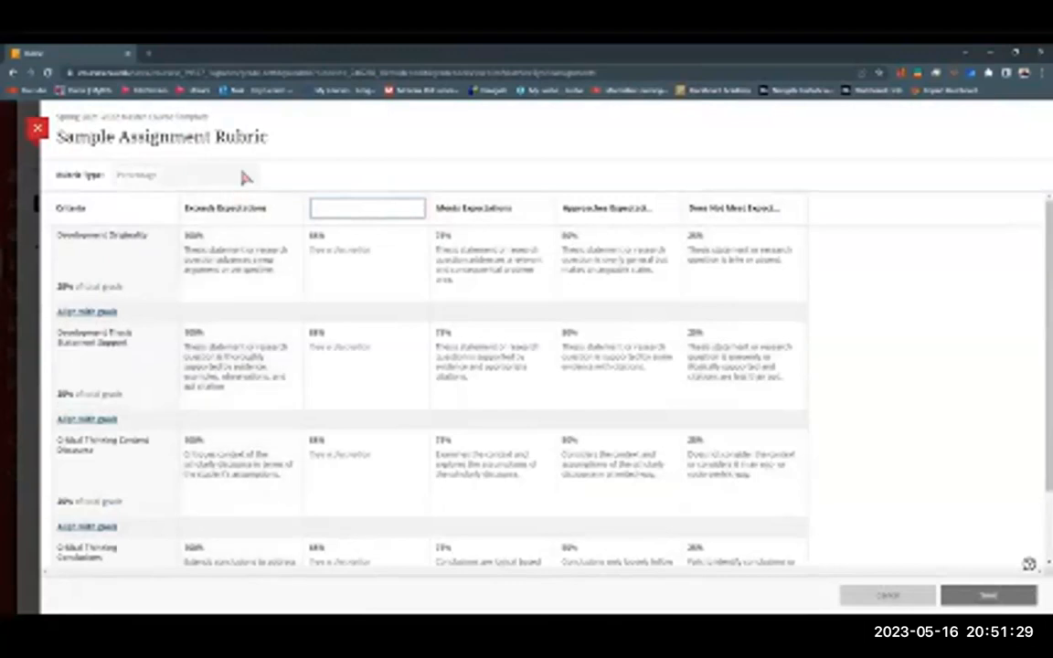
{"action": "left_click", "coordinate": [424, 180]}
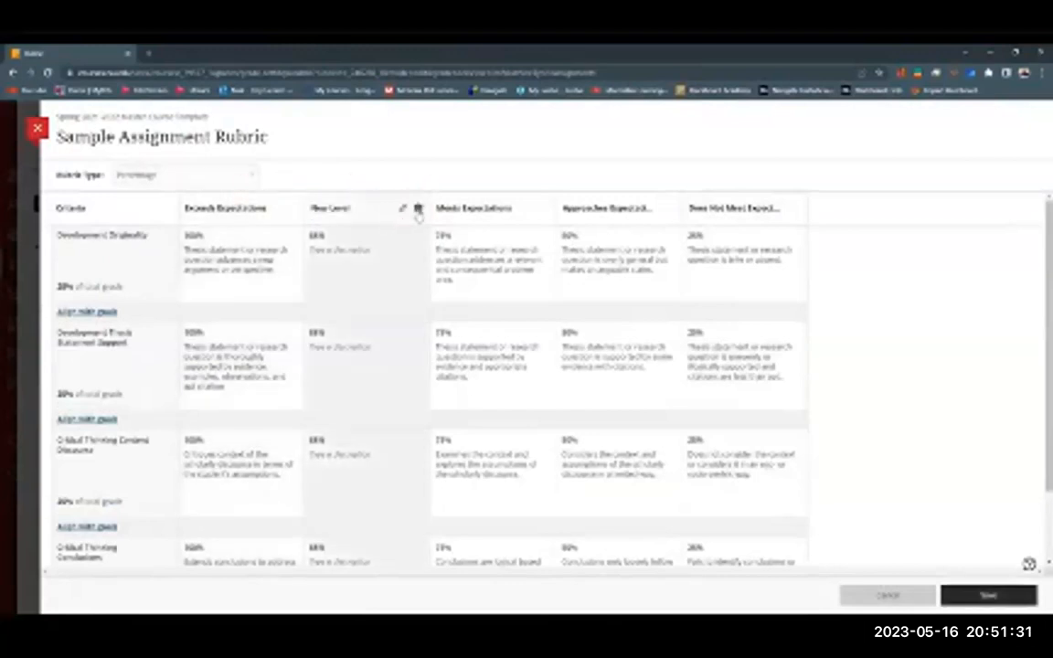
{"action": "left_click", "coordinate": [419, 208]}
{"action": "left_click", "coordinate": [254, 180]}
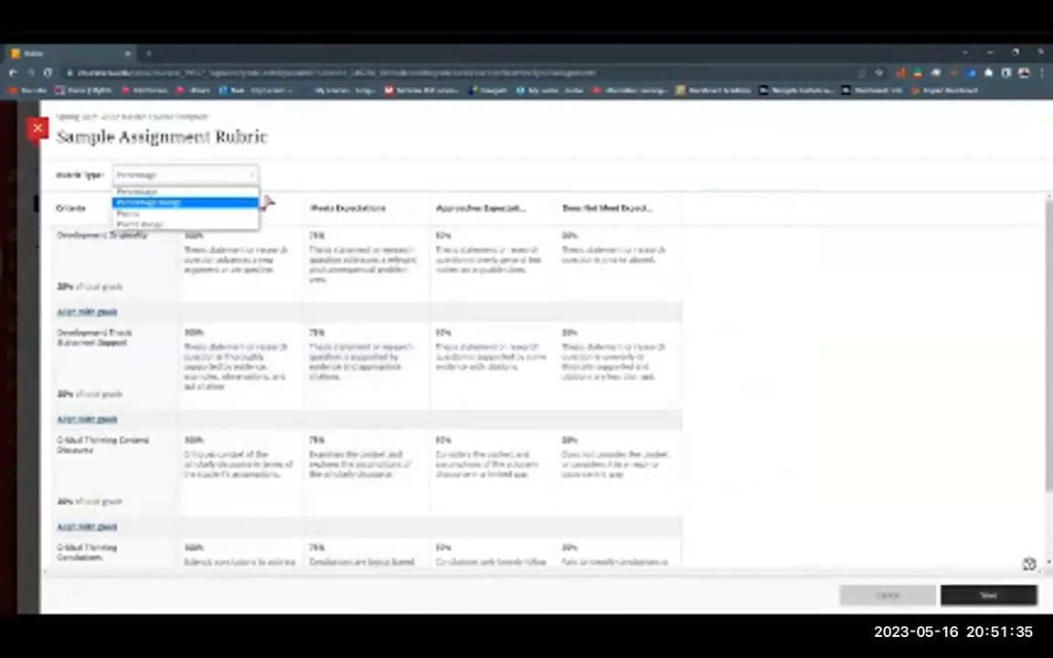
{"action": "left_click", "coordinate": [334, 177]}
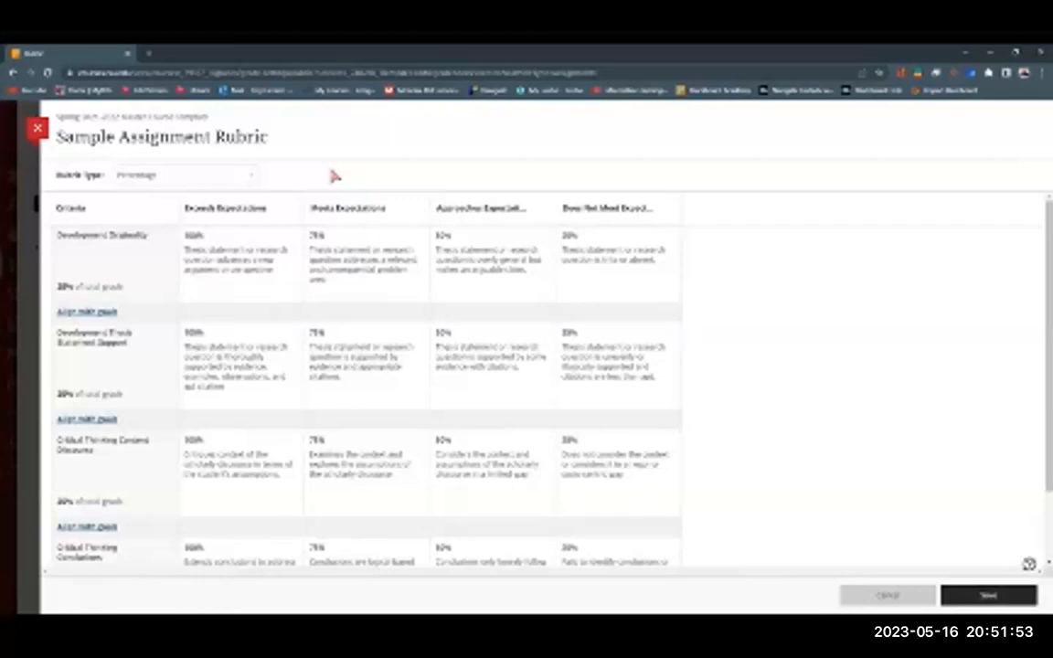
Step: Rename the rubric as "testing rubric" and save it
{"action": "left_click", "coordinate": [277, 138]}
{"action": "left_click_drag", "start_coordinate": [277, 138], "coordinate": [57, 137]}
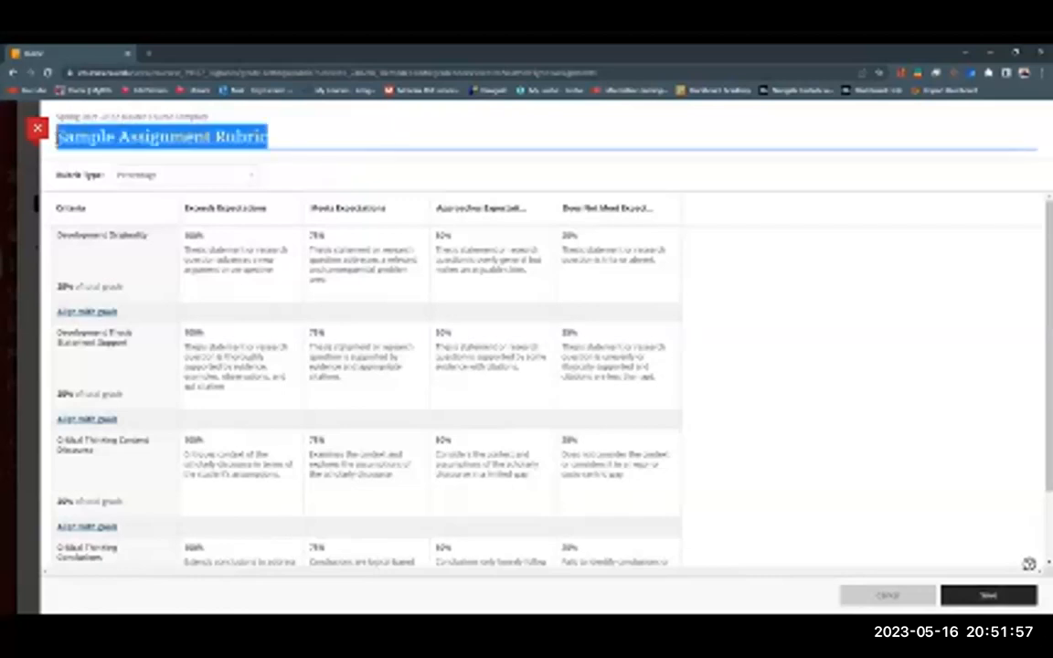
{"action": "type", "text": "testing rubric"}
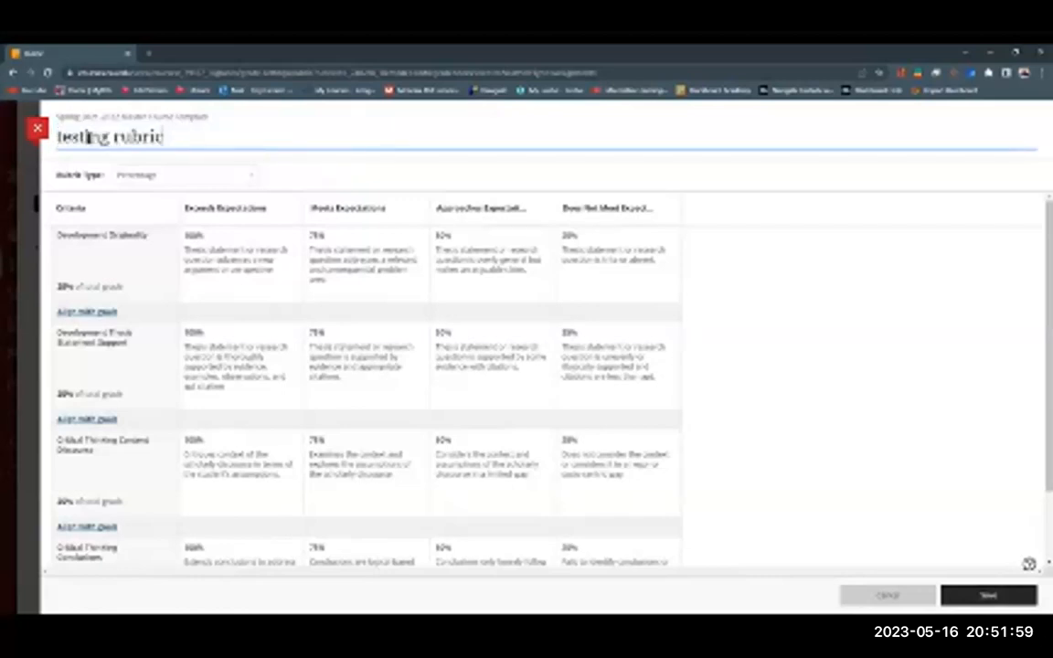
{"action": "left_click", "coordinate": [975, 593]}
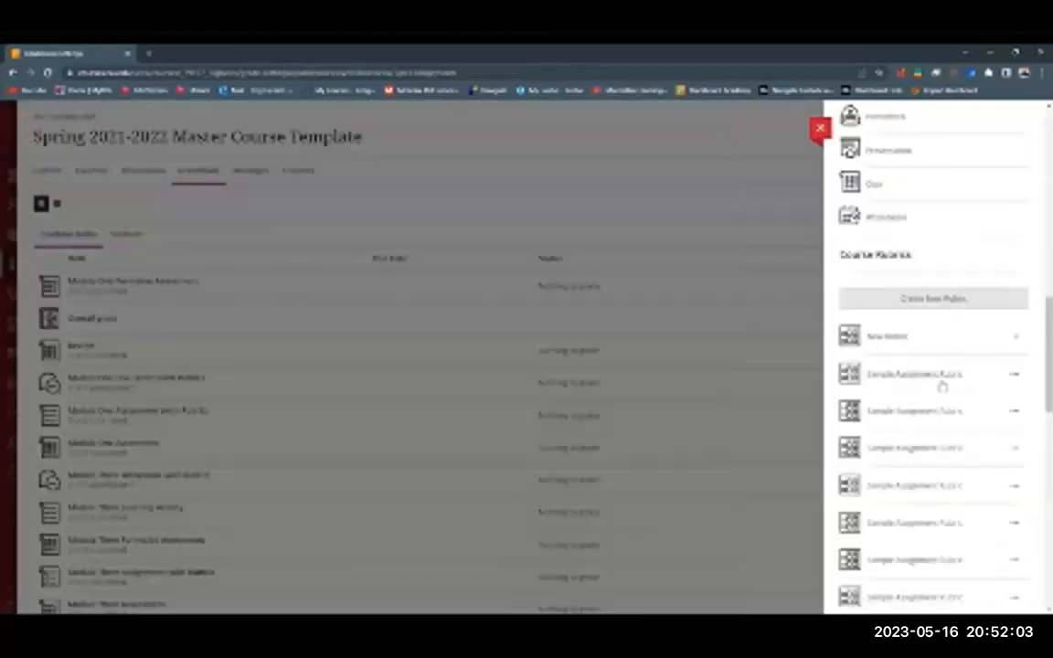
Step: Find the testing rubric among the course rubrics, view its available options, and close the gradebook settings
{"action": "scroll", "coordinate": [944, 365], "scroll_direction": "down", "scroll_amount": 2}
{"action": "scroll", "coordinate": [942, 374], "scroll_direction": "down", "scroll_amount": 8}
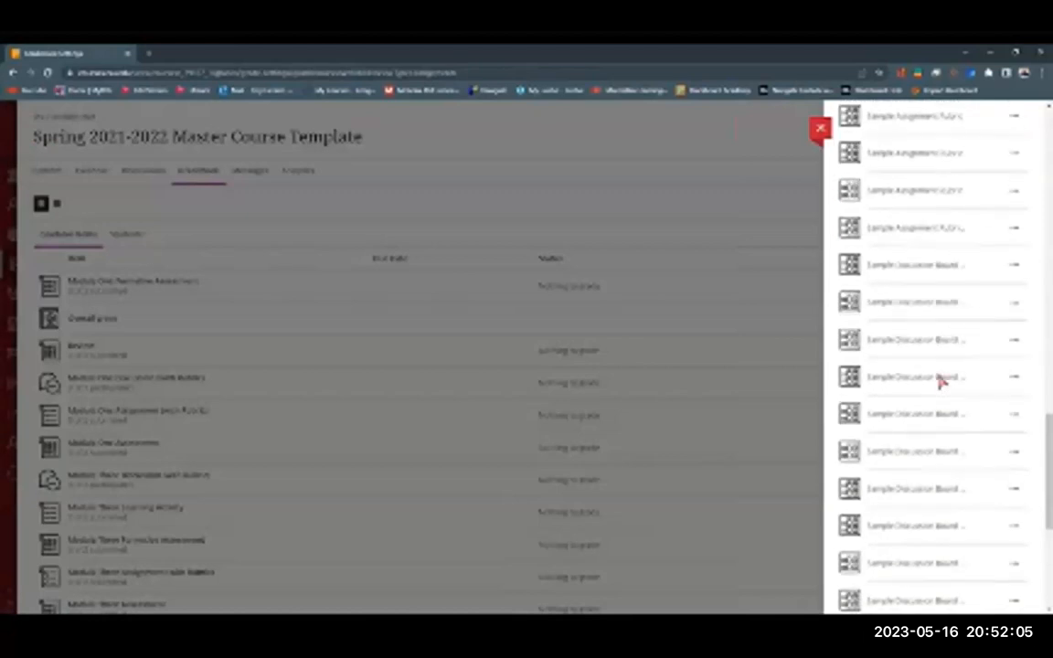
{"action": "scroll", "coordinate": [941, 382], "scroll_direction": "down", "scroll_amount": 1}
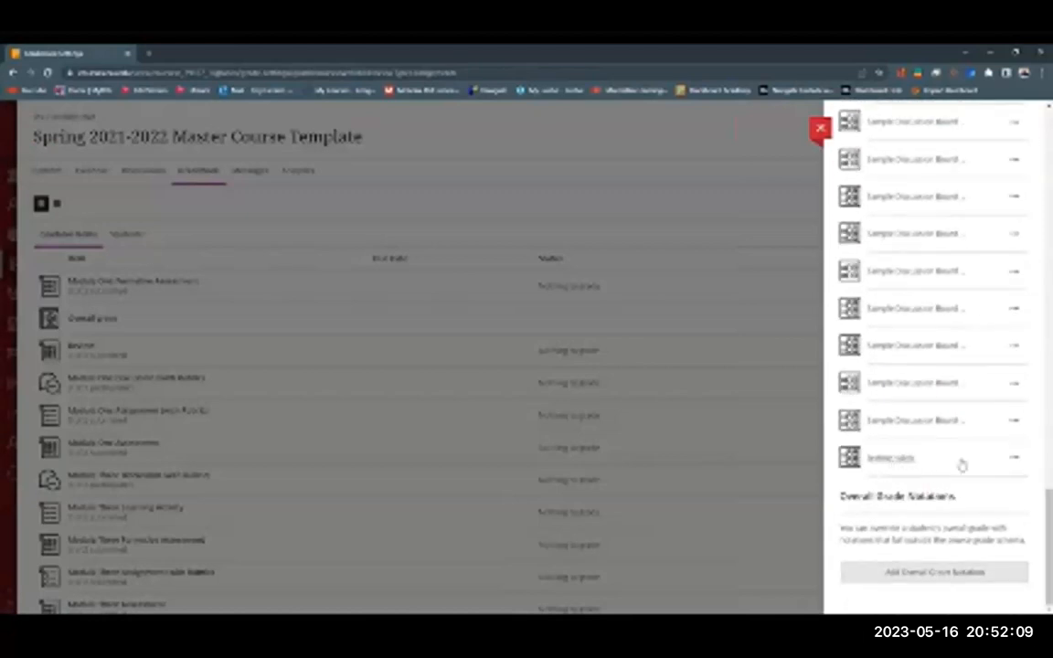
{"action": "scroll", "coordinate": [962, 462], "scroll_direction": "up", "scroll_amount": 10}
{"action": "scroll", "coordinate": [962, 457], "scroll_direction": "down", "scroll_amount": 10}
{"action": "left_click", "coordinate": [1014, 458]}
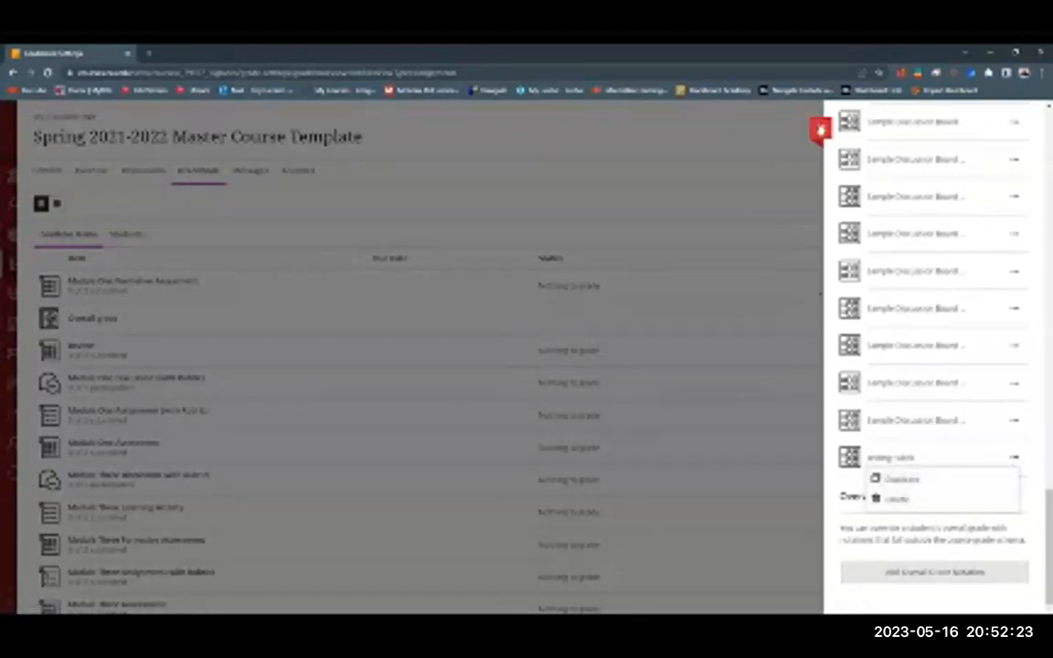
{"action": "left_click", "coordinate": [819, 129]}
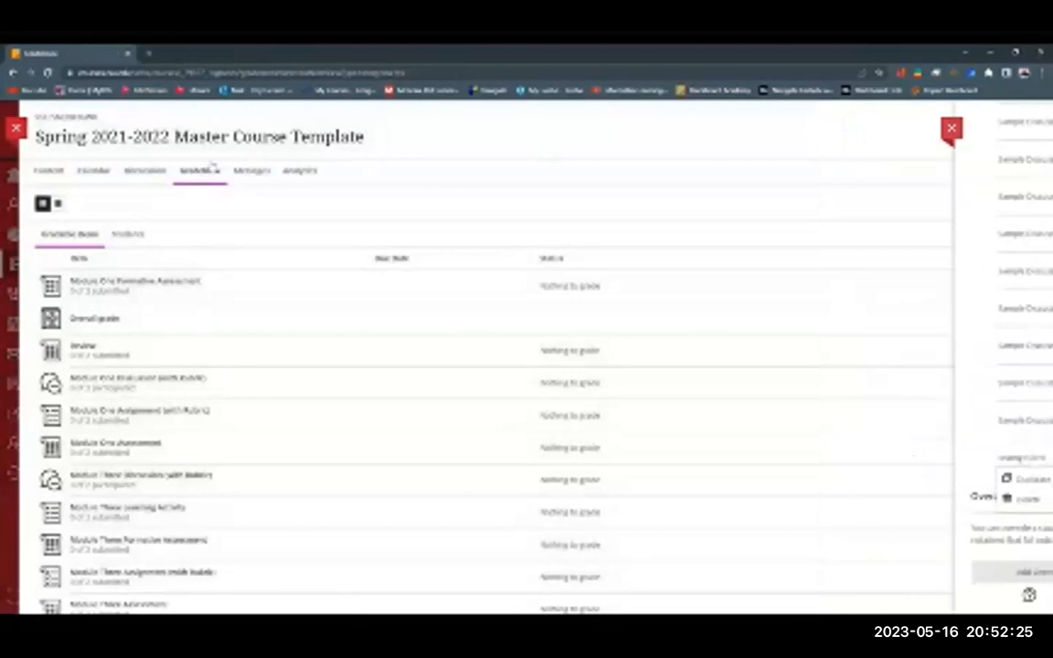
Step: Return to the course content and open Module One Assignment (with Rubric)
{"action": "left_click", "coordinate": [52, 173]}
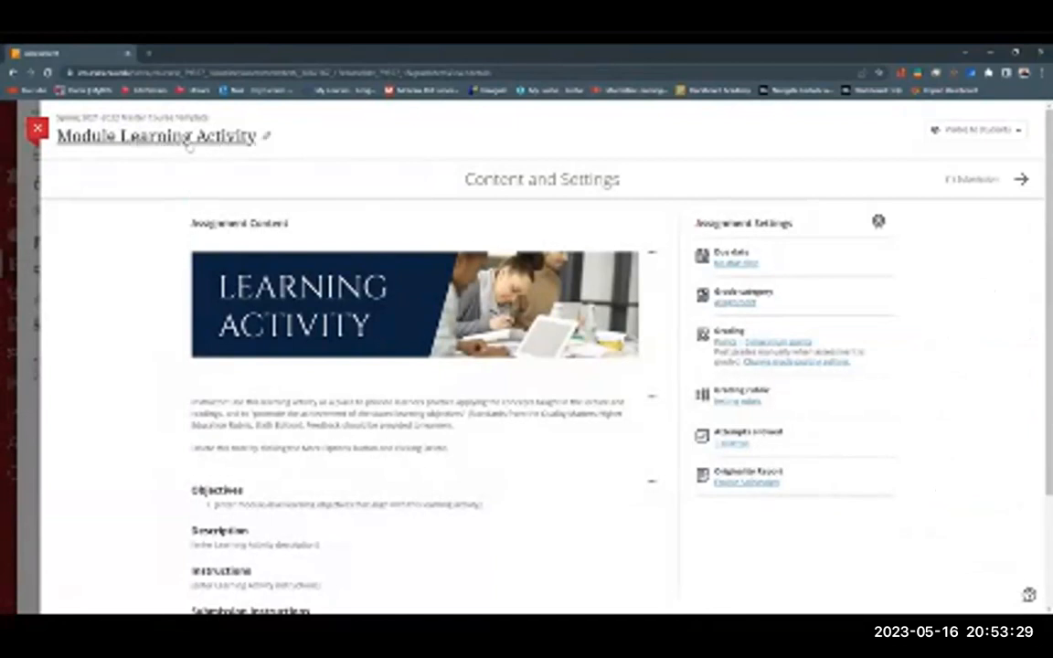
{"action": "left_click", "coordinate": [37, 131]}
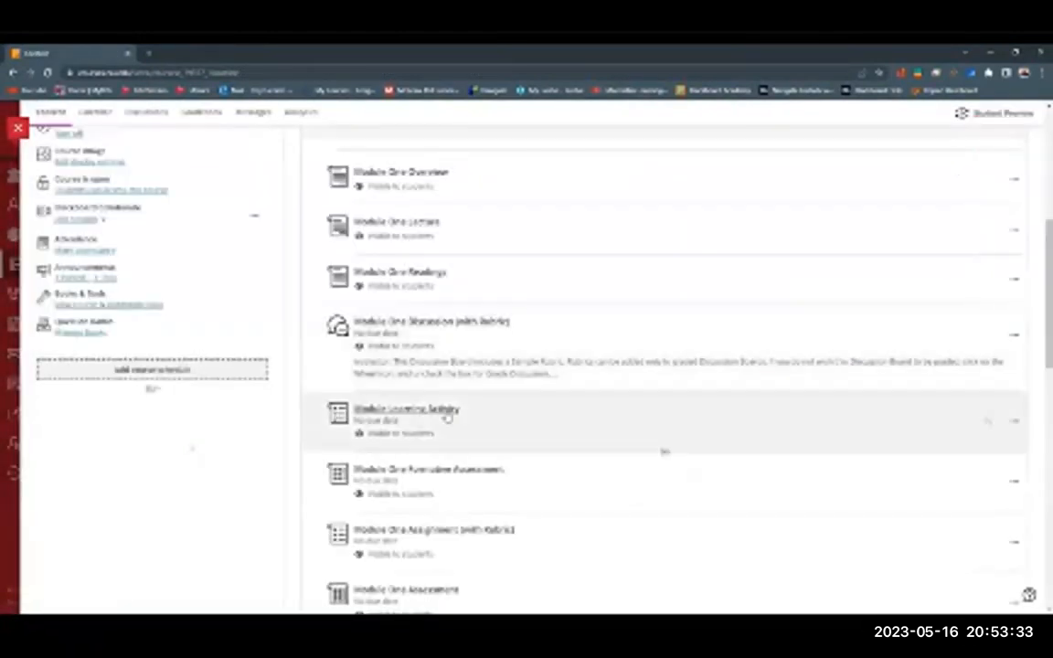
{"action": "scroll", "coordinate": [534, 450], "scroll_direction": "down", "scroll_amount": 1}
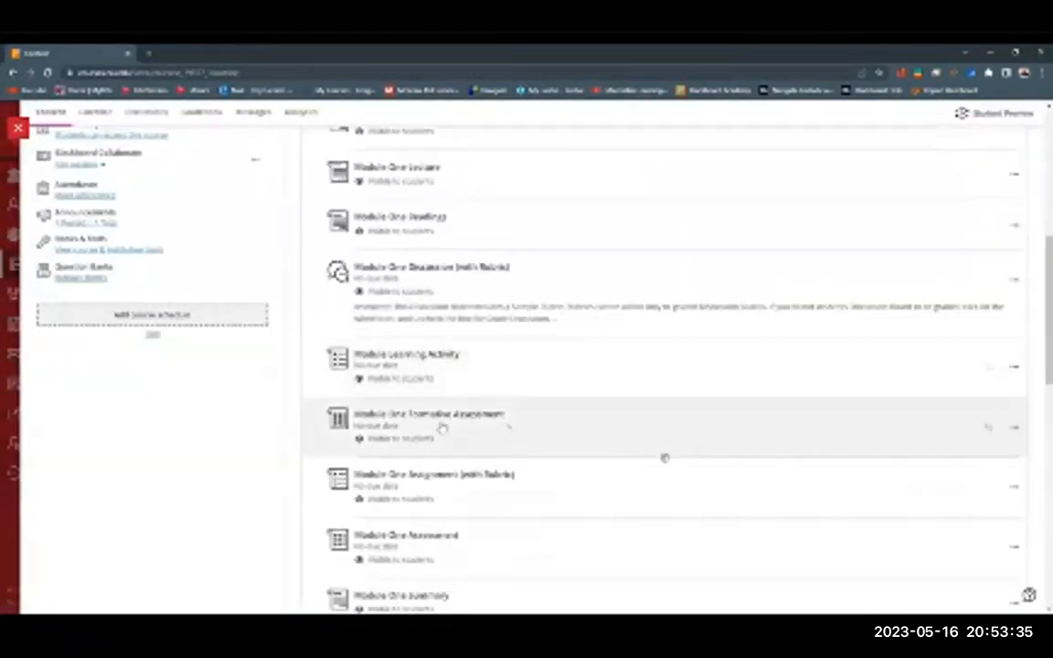
{"action": "scroll", "coordinate": [461, 428], "scroll_direction": "down", "scroll_amount": 1}
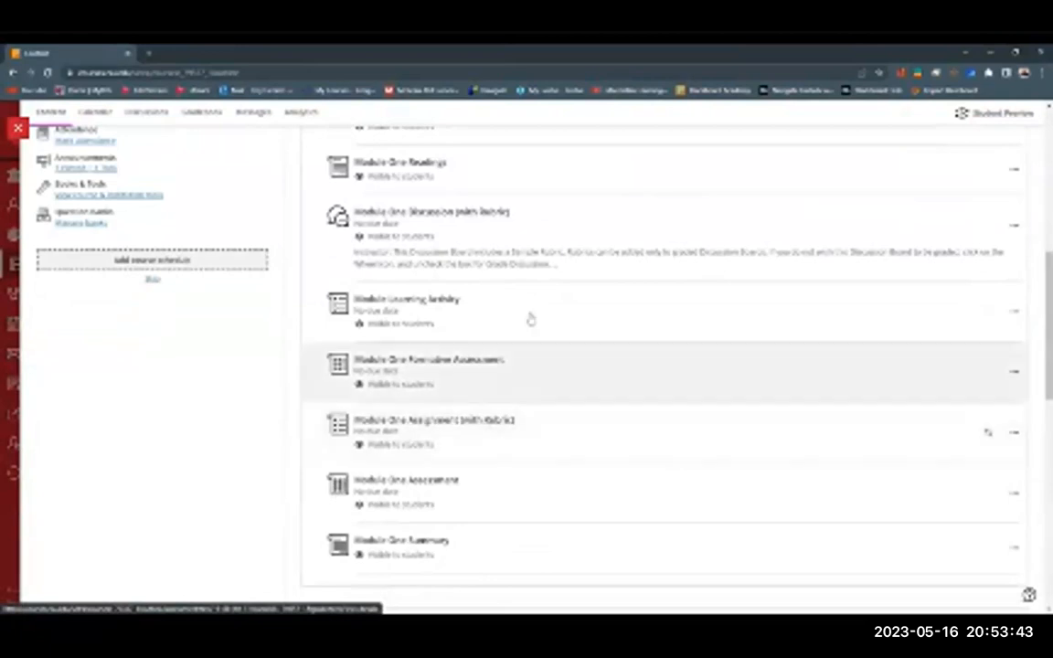
{"action": "left_click", "coordinate": [478, 422]}
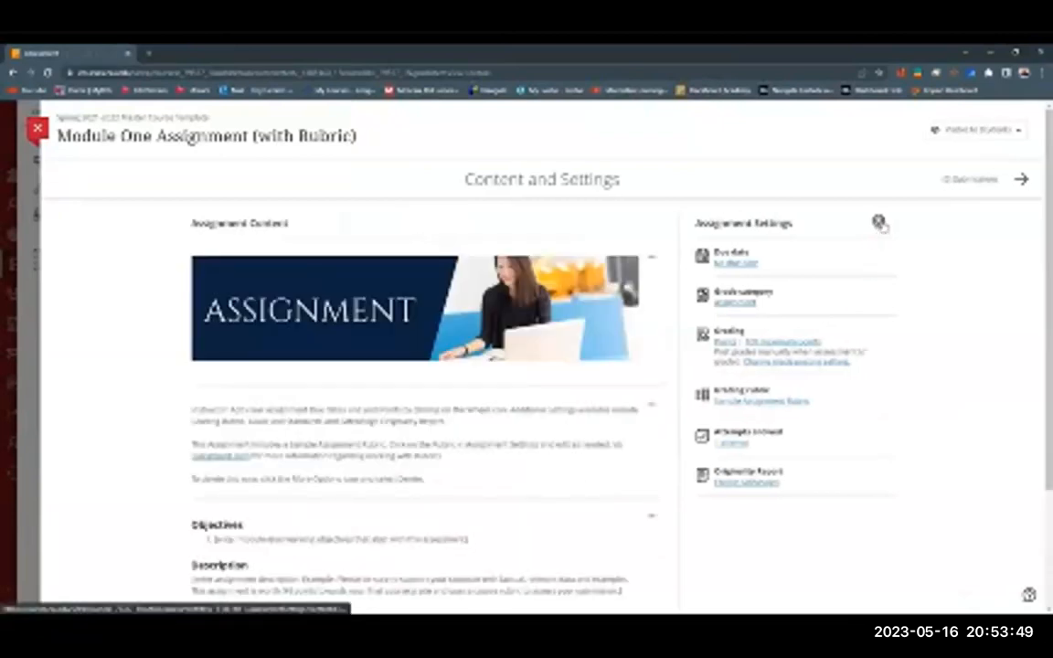
Step: Replace the grading rubric in the Module One Assignment settings with the testing rubric, save, and close the assignment
{"action": "left_click", "coordinate": [879, 224]}
{"action": "scroll", "coordinate": [959, 357], "scroll_direction": "down", "scroll_amount": 10}
{"action": "scroll", "coordinate": [959, 407], "scroll_direction": "down", "scroll_amount": 5}
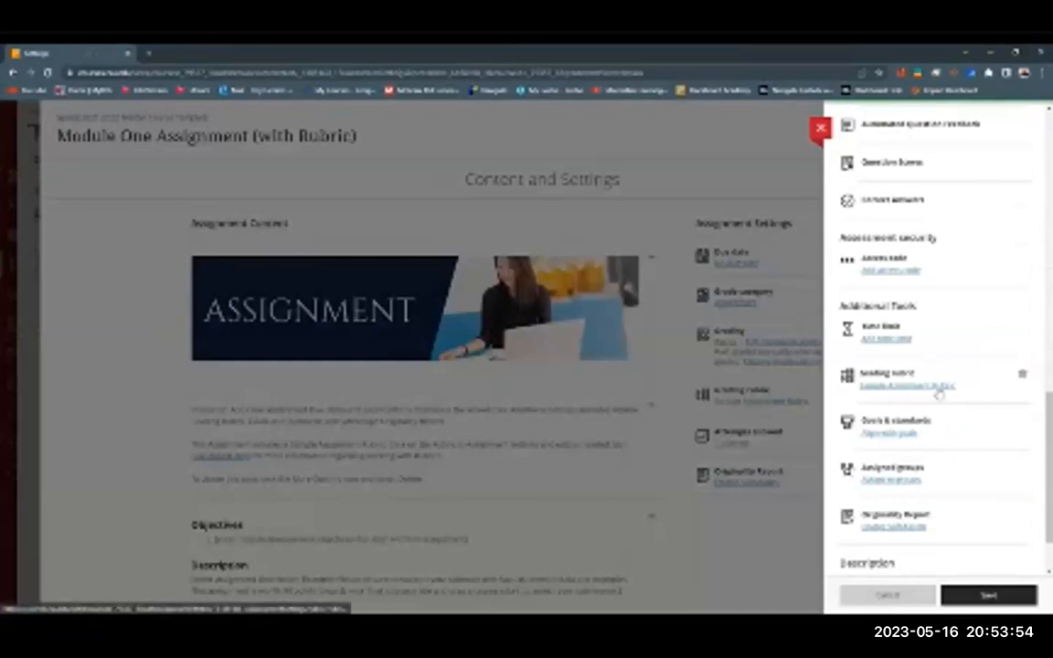
{"action": "left_click", "coordinate": [1023, 376]}
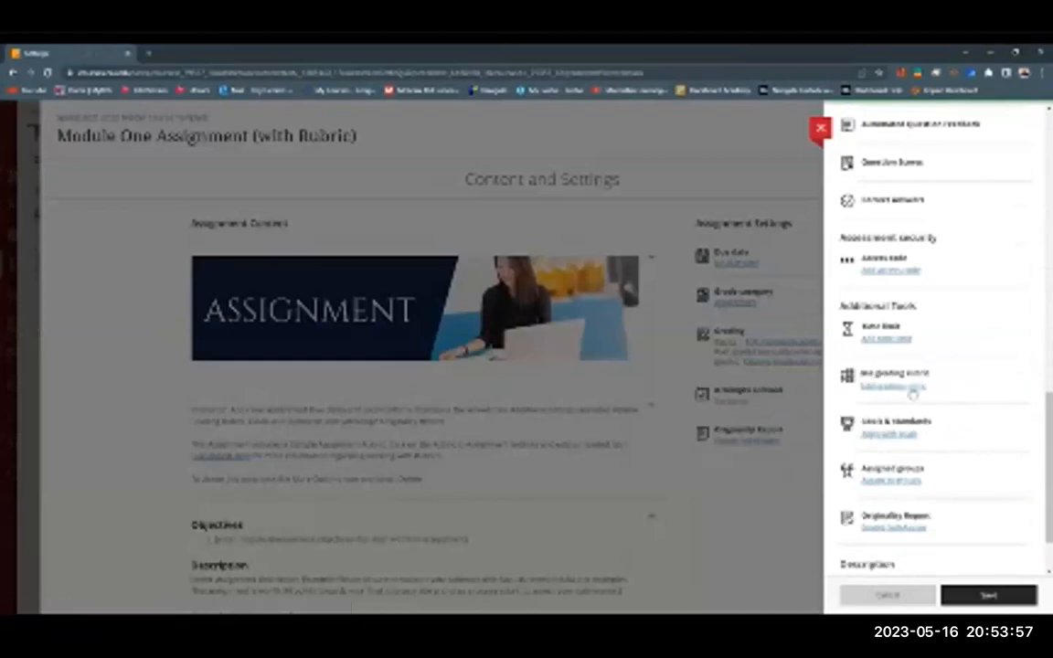
{"action": "left_click", "coordinate": [882, 387]}
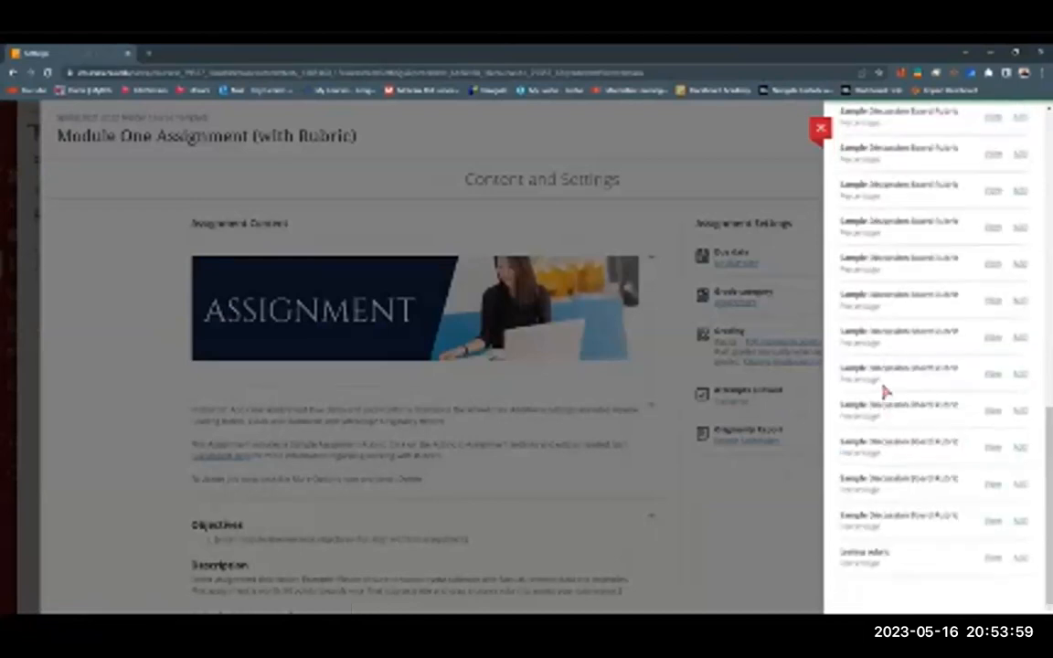
{"action": "left_click", "coordinate": [1021, 559]}
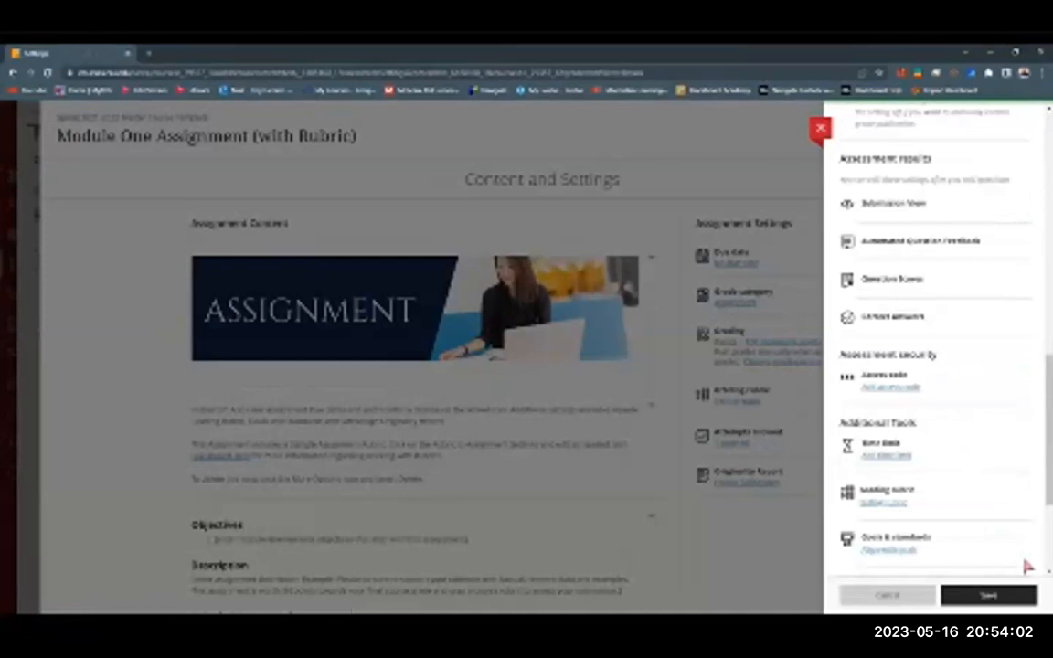
{"action": "left_click", "coordinate": [986, 596]}
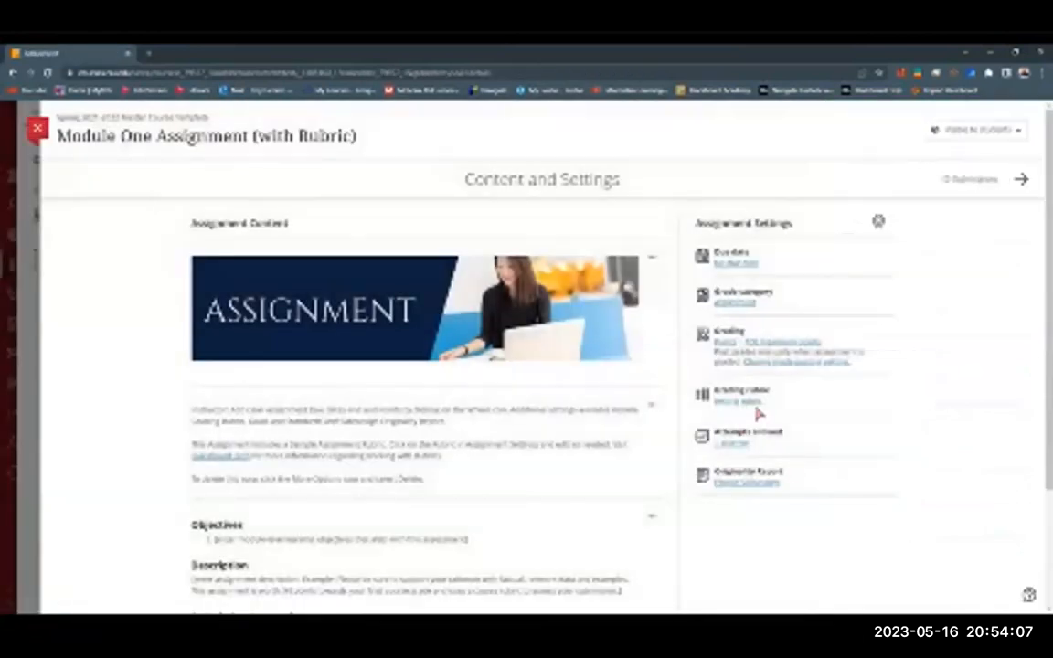
{"action": "left_click", "coordinate": [38, 131]}
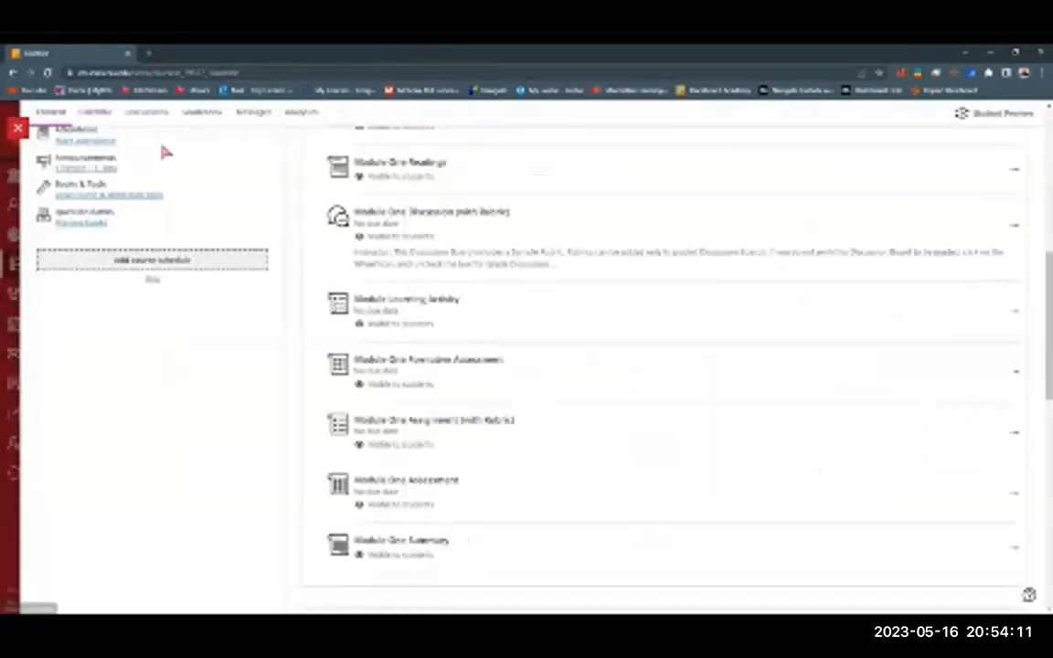
Step: Open the Introduction discussion from the course's discussions
{"action": "scroll", "coordinate": [428, 399], "scroll_direction": "up", "scroll_amount": 3}
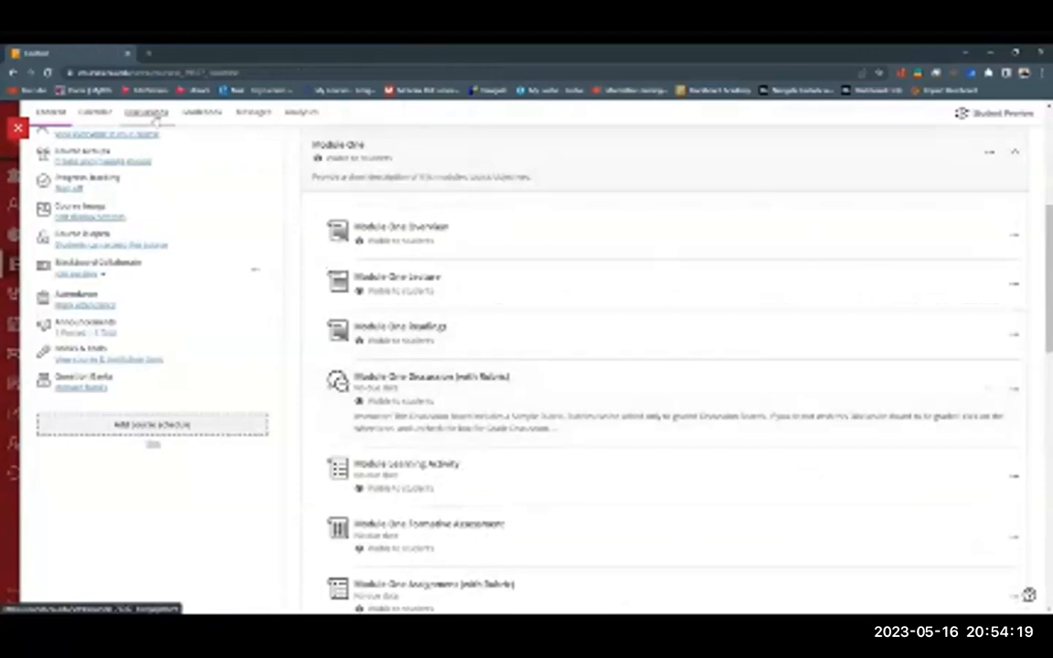
{"action": "left_click", "coordinate": [154, 113]}
{"action": "left_click", "coordinate": [712, 248]}
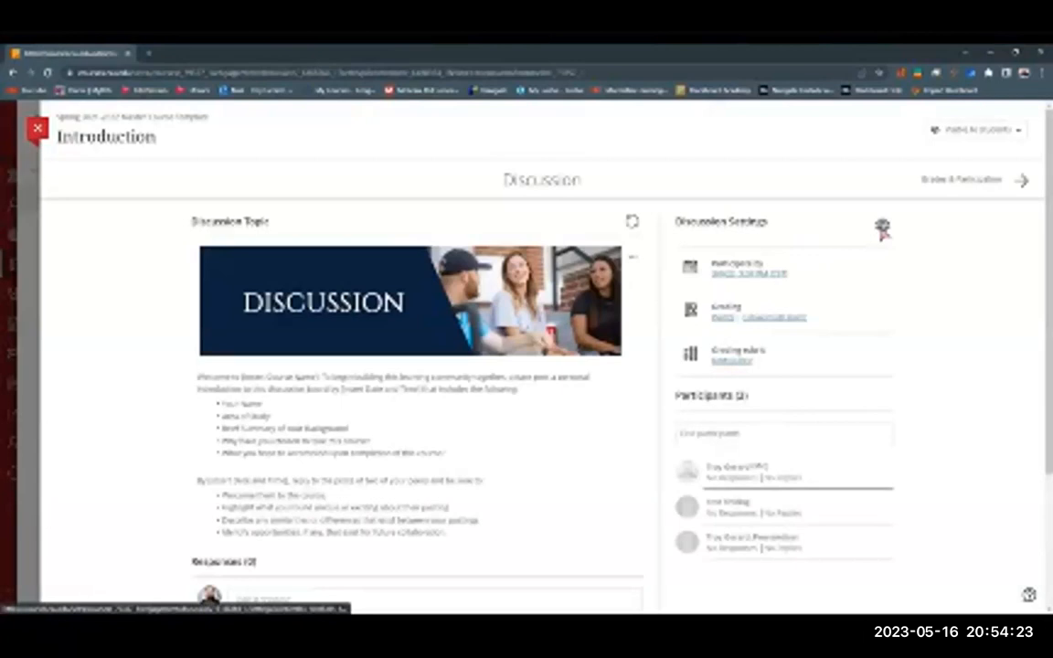
Step: Replace the grading rubric in the Introduction discussion's settings with the testing rubric
{"action": "left_click", "coordinate": [881, 227]}
{"action": "scroll", "coordinate": [882, 430], "scroll_direction": "down", "scroll_amount": 3}
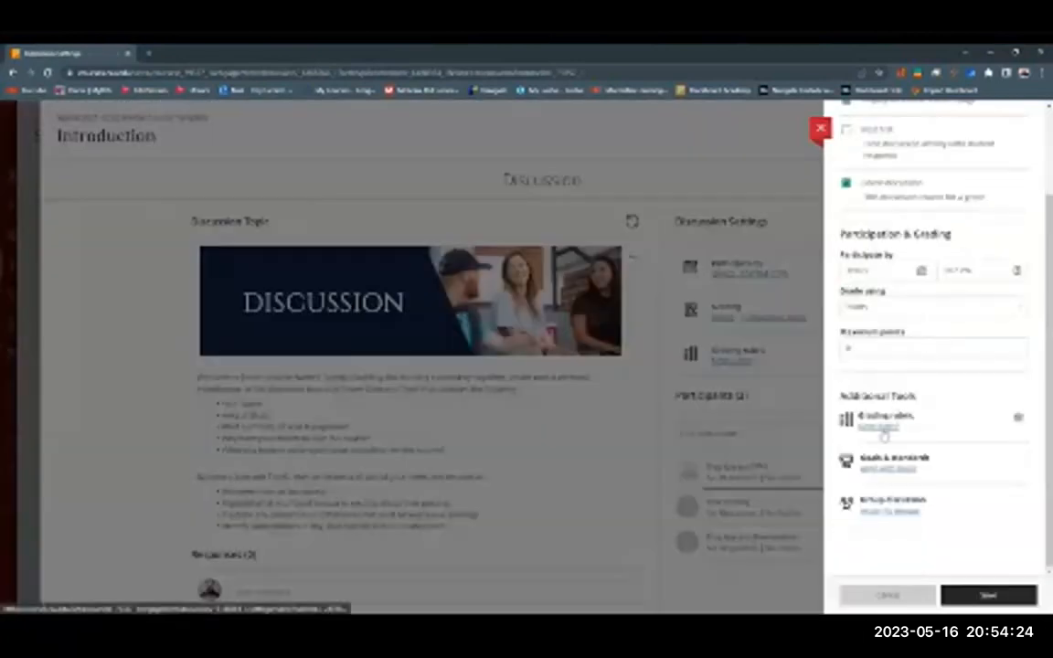
{"action": "left_click", "coordinate": [1016, 418]}
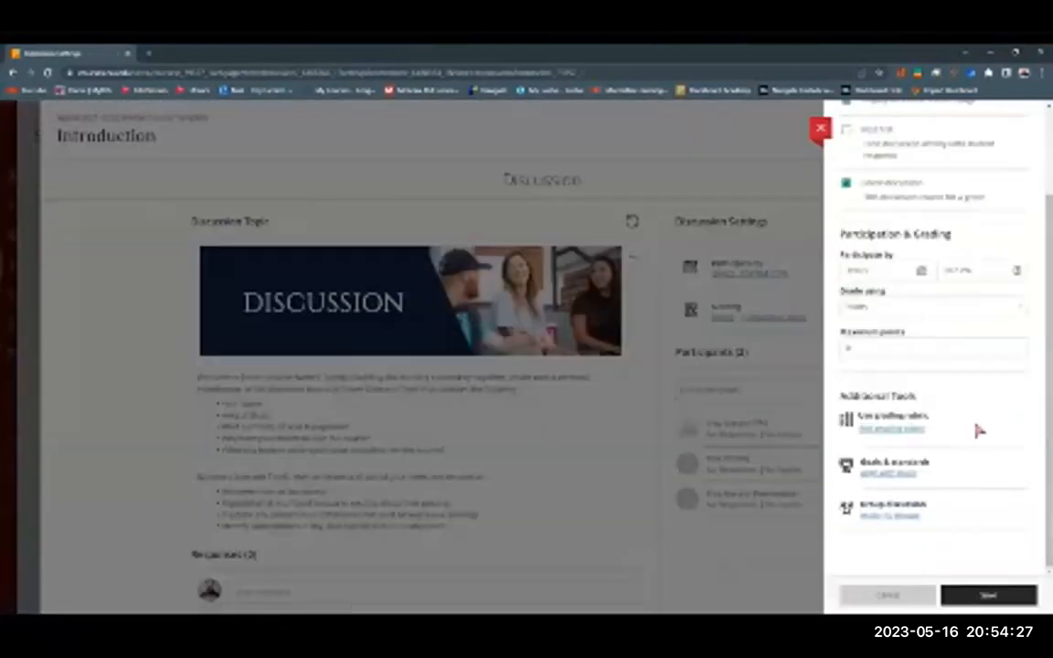
{"action": "left_click", "coordinate": [879, 429]}
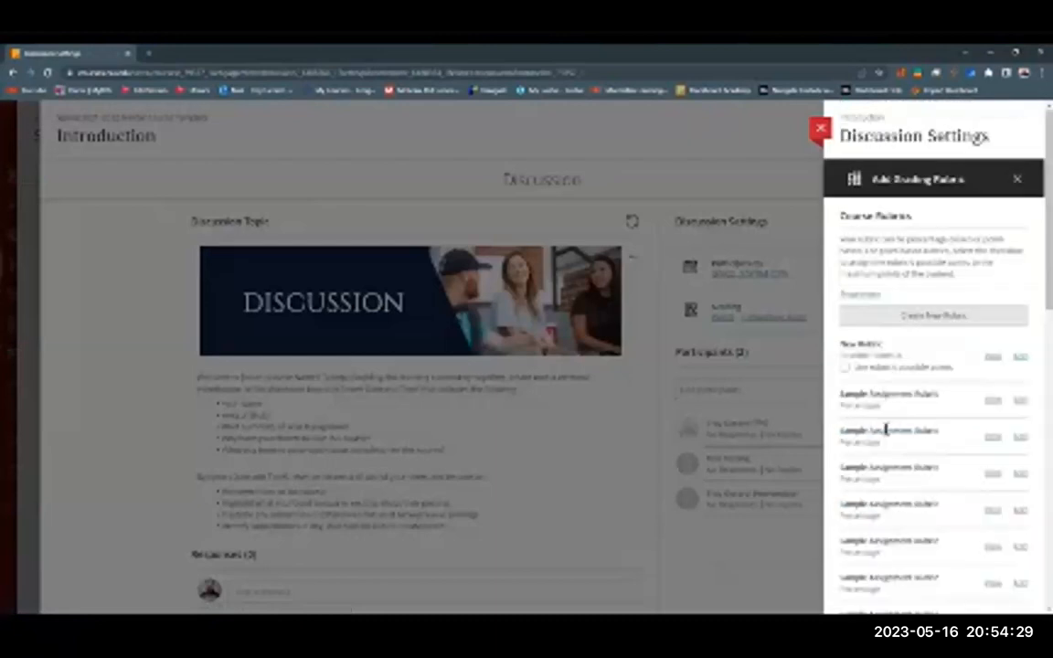
{"action": "scroll", "coordinate": [904, 457], "scroll_direction": "down", "scroll_amount": 5}
{"action": "scroll", "coordinate": [907, 466], "scroll_direction": "down", "scroll_amount": 3}
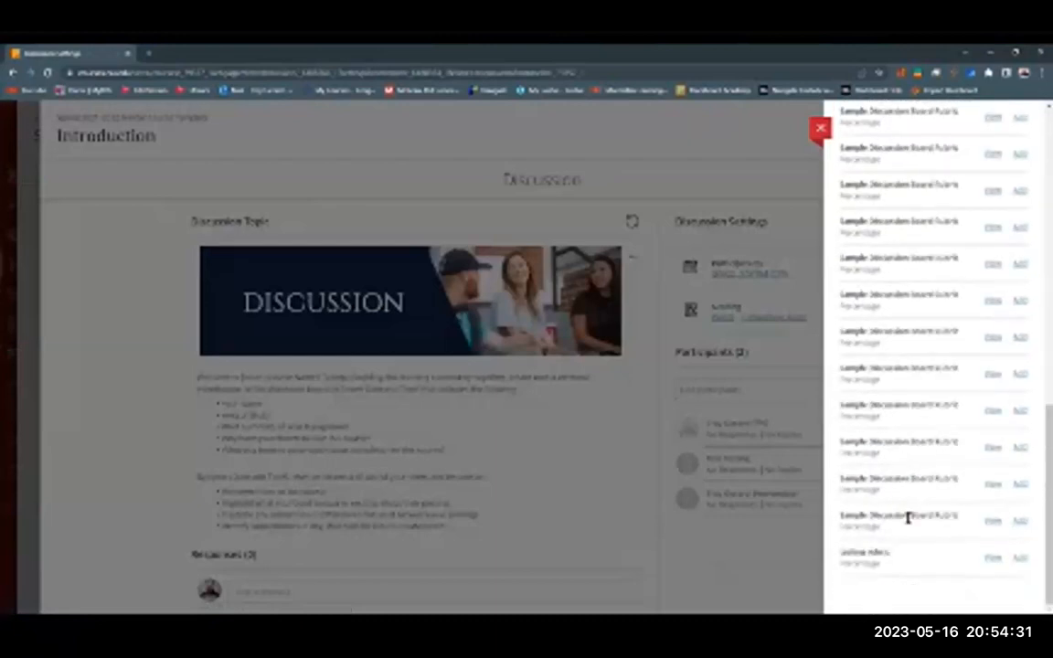
{"action": "left_click", "coordinate": [1019, 559]}
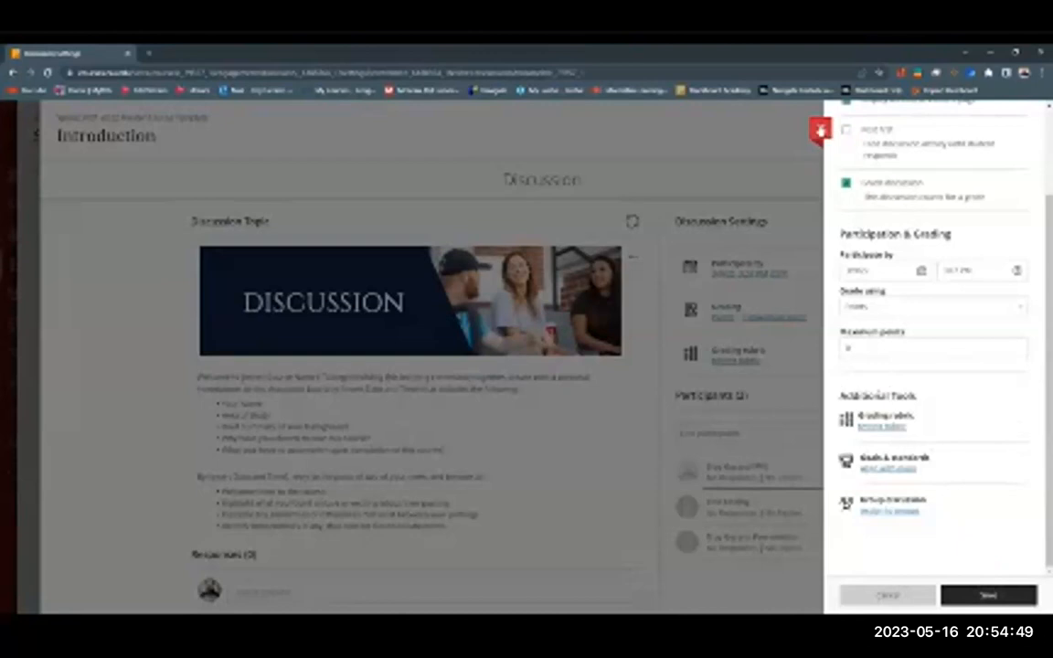
Step: Close the discussion settings and leave the Introduction discussion to return to the course content
{"action": "left_click", "coordinate": [819, 129]}
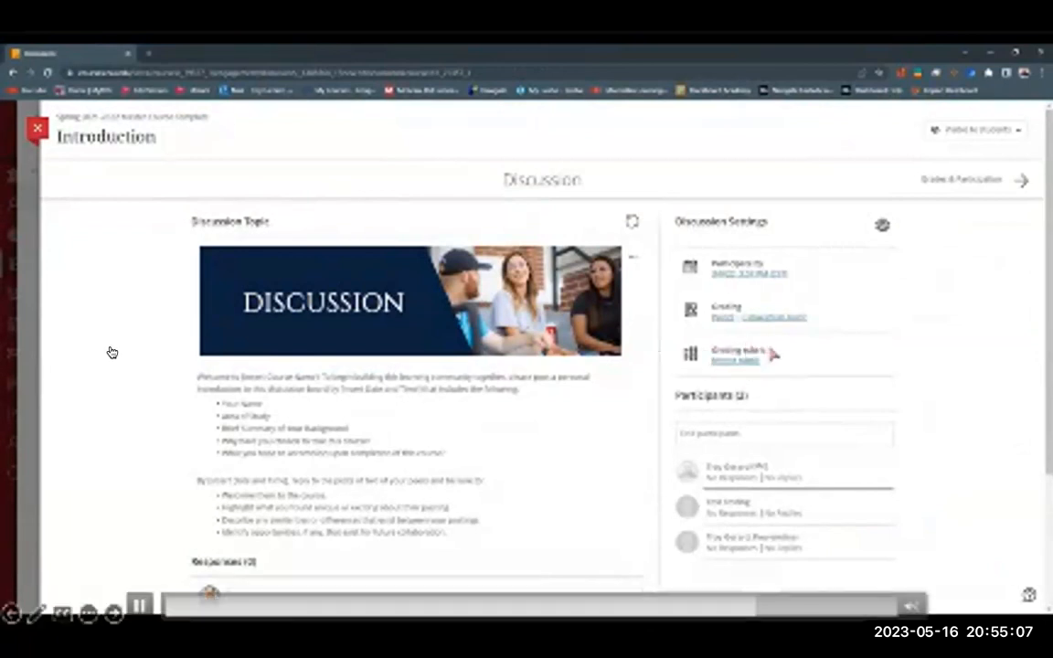
{"action": "left_click", "coordinate": [137, 604]}
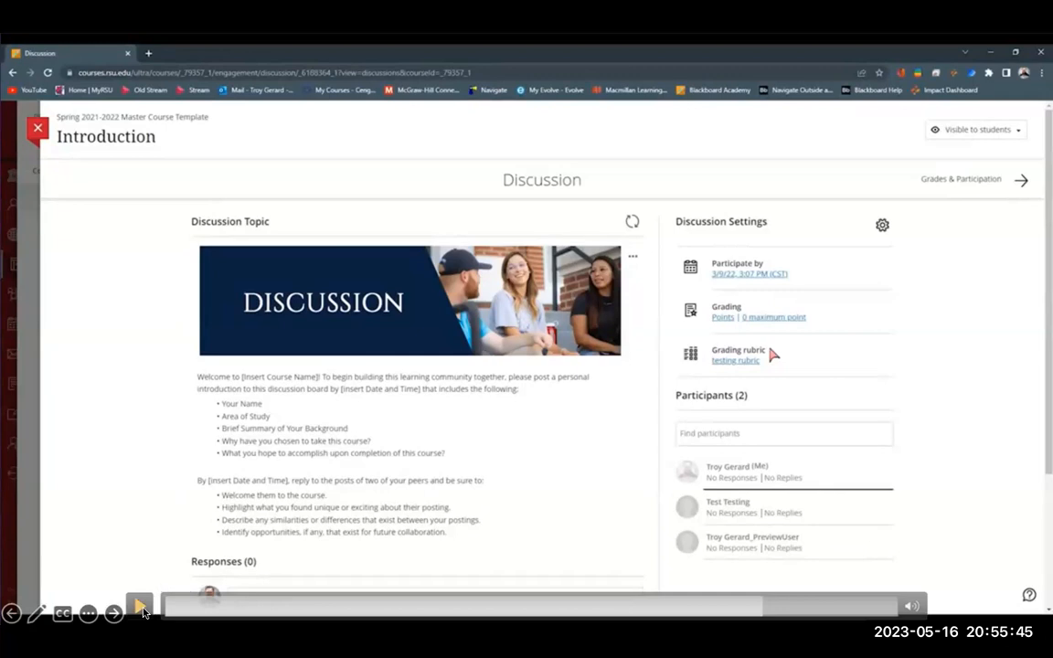
{"action": "left_click", "coordinate": [140, 607]}
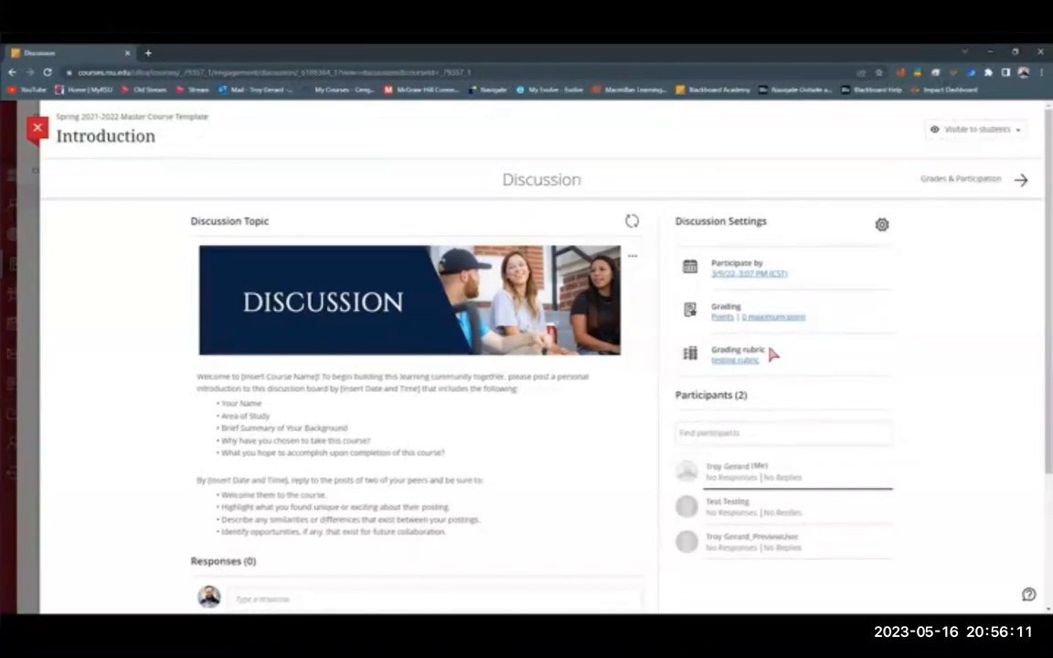
{"action": "key", "text": "Escape"}
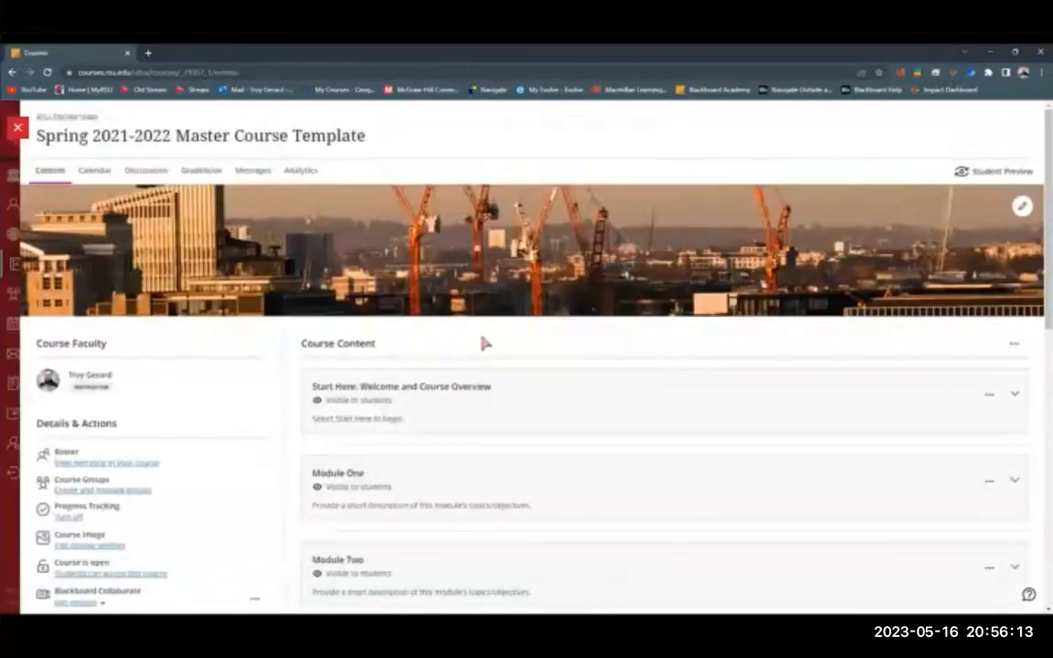
Step: Open New Rubric from the course rubrics in the gradebook settings
{"action": "left_click", "coordinate": [201, 173]}
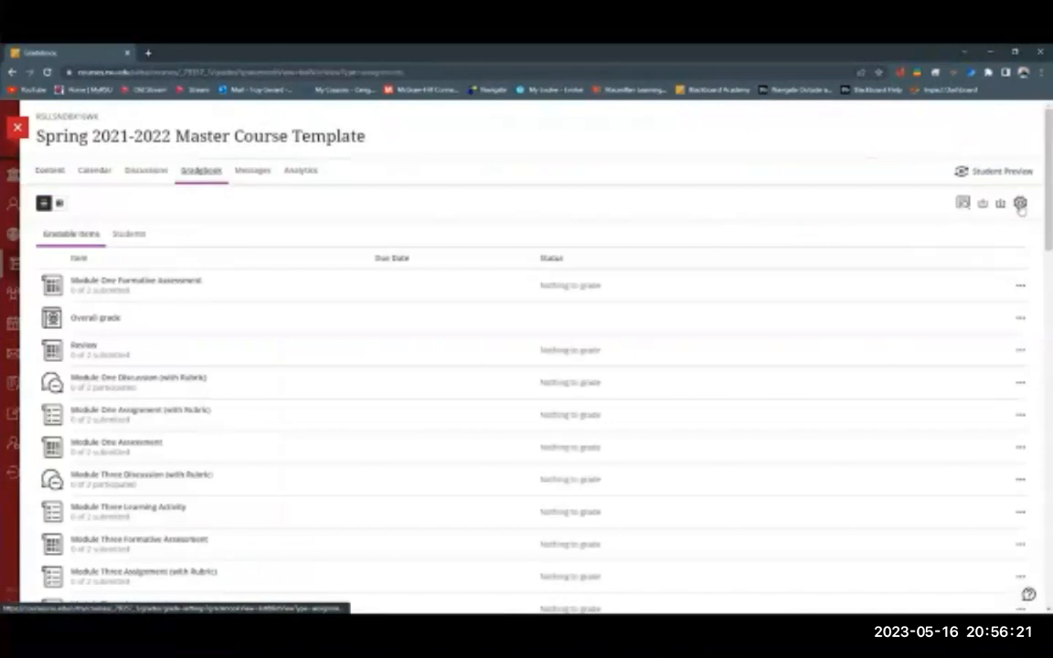
{"action": "left_click", "coordinate": [1021, 204]}
{"action": "scroll", "coordinate": [900, 365], "scroll_direction": "down", "scroll_amount": 5}
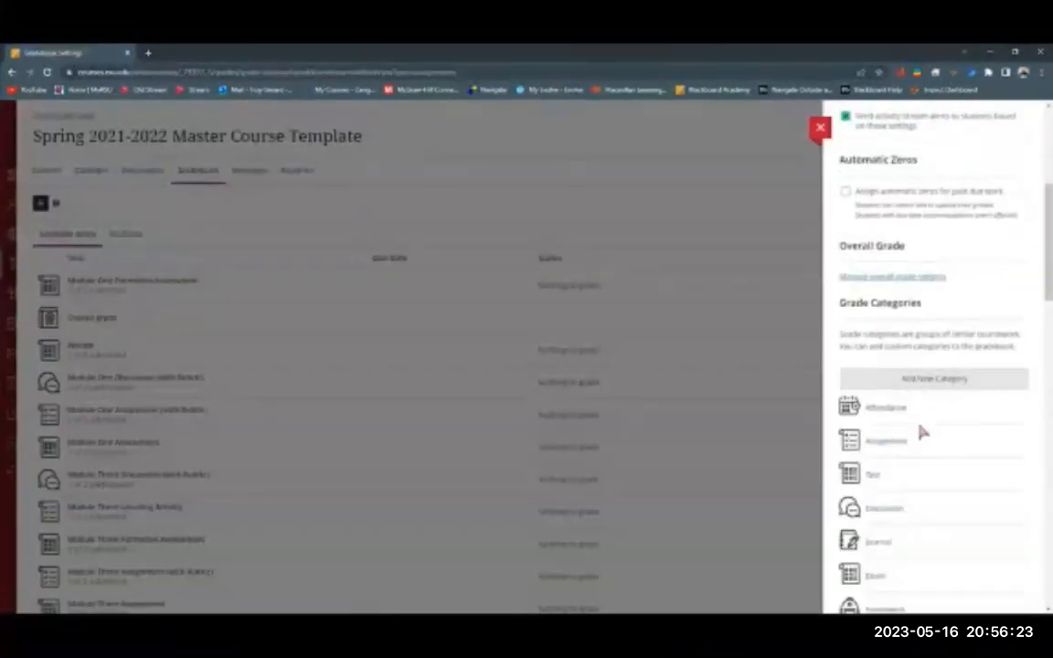
{"action": "scroll", "coordinate": [922, 431], "scroll_direction": "down", "scroll_amount": 3}
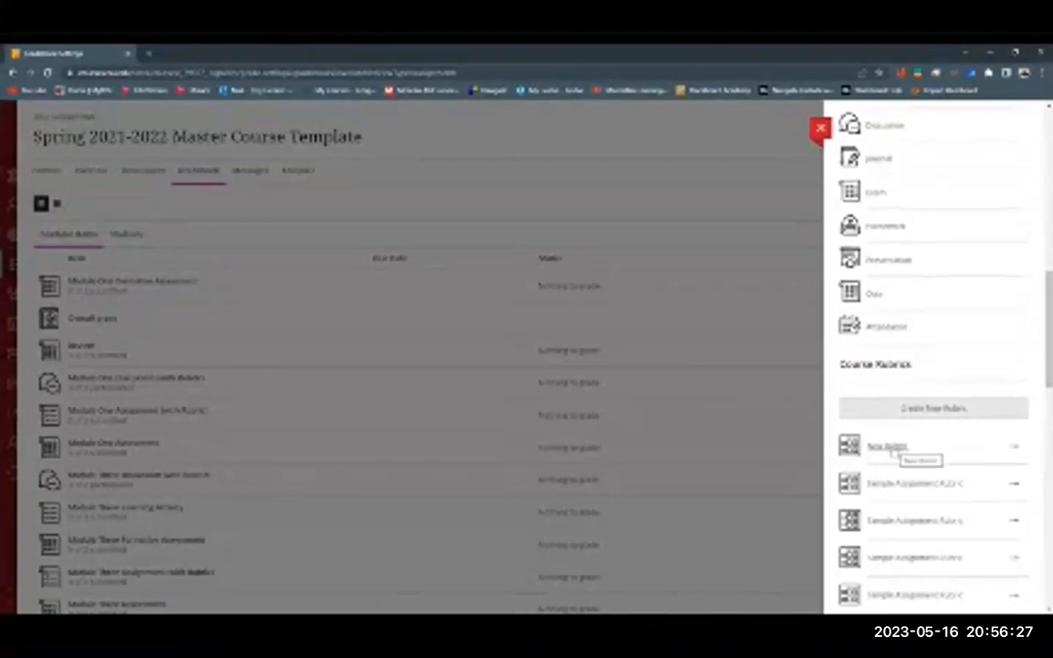
{"action": "left_click", "coordinate": [888, 447]}
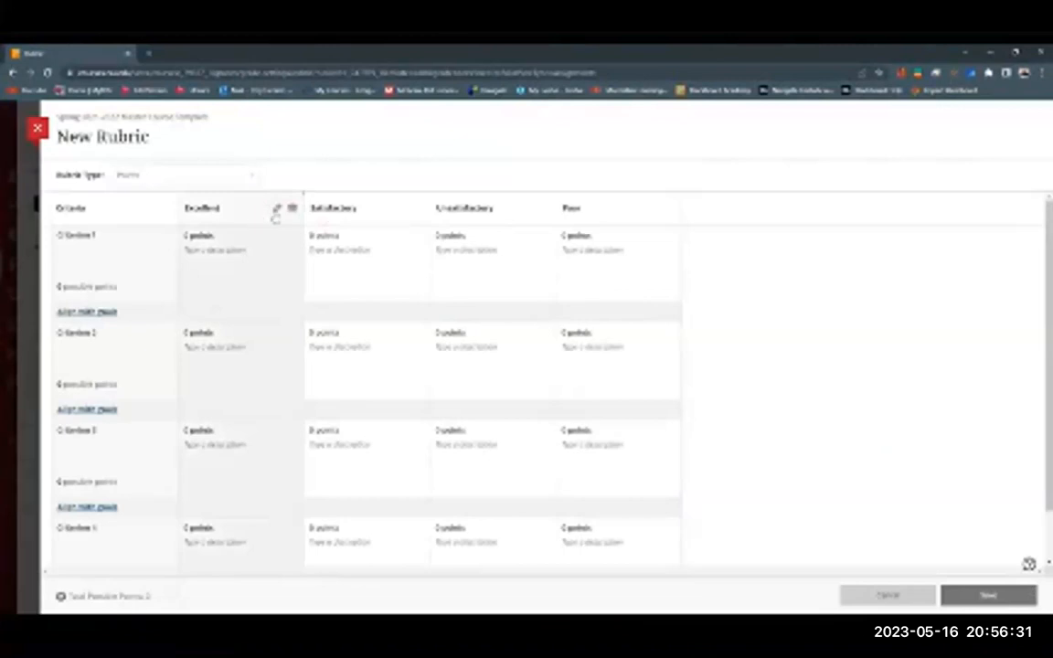
Step: Examine the rubric's criteria grid, rubric type options and editable title, and close it to return to the course rubrics list
{"action": "scroll", "coordinate": [271, 265], "scroll_direction": "down", "scroll_amount": 2}
{"action": "scroll", "coordinate": [644, 430], "scroll_direction": "up", "scroll_amount": 2}
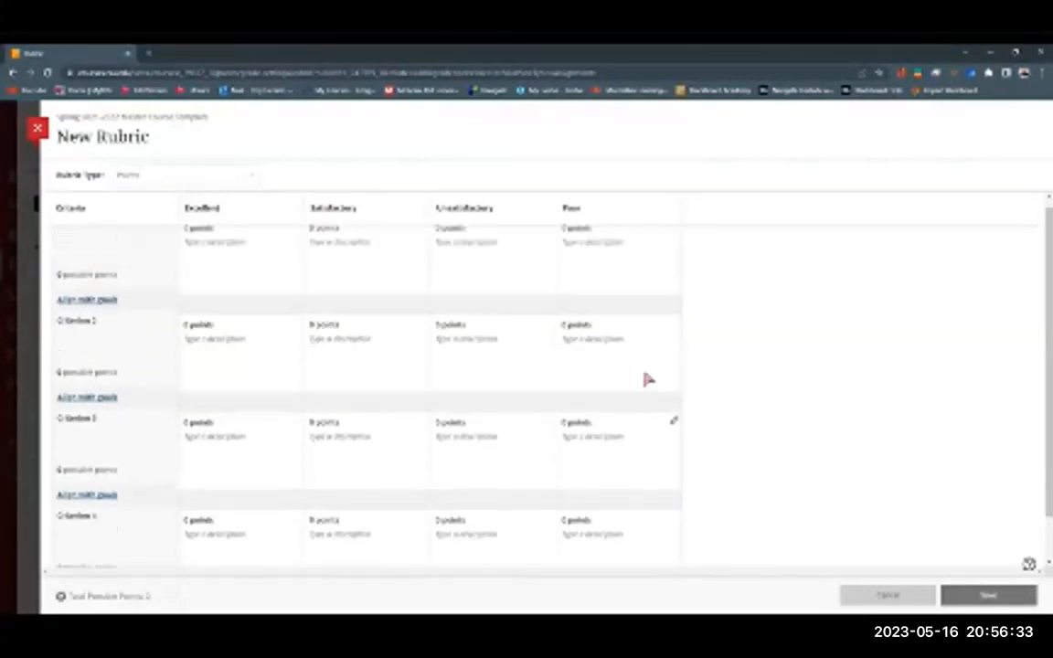
{"action": "left_click", "coordinate": [255, 178]}
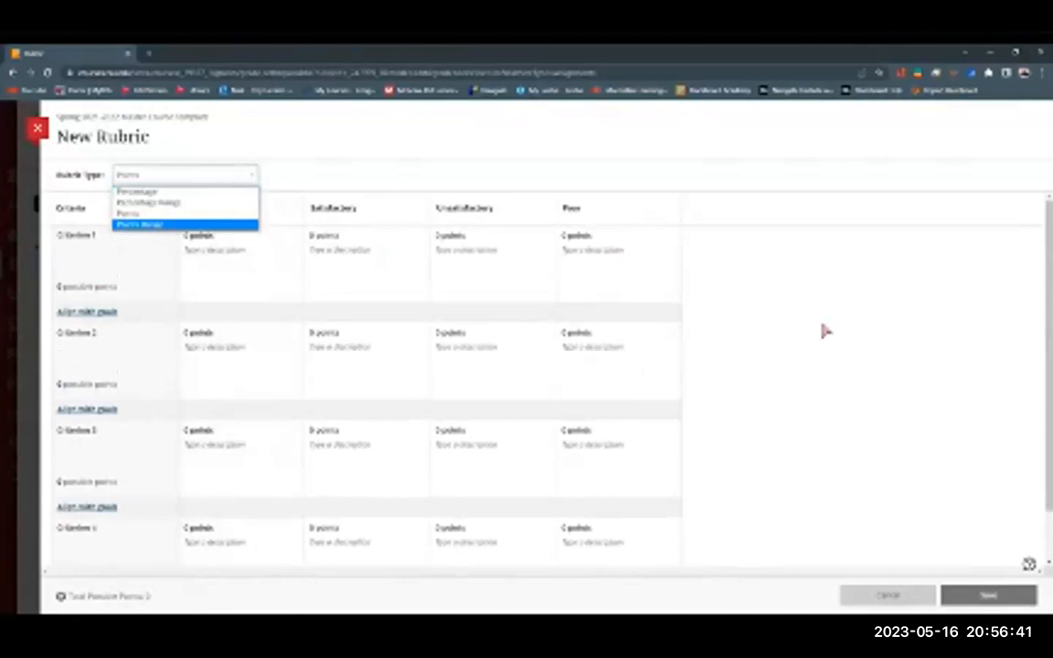
{"action": "left_click", "coordinate": [160, 136]}
{"action": "left_click", "coordinate": [161, 136]}
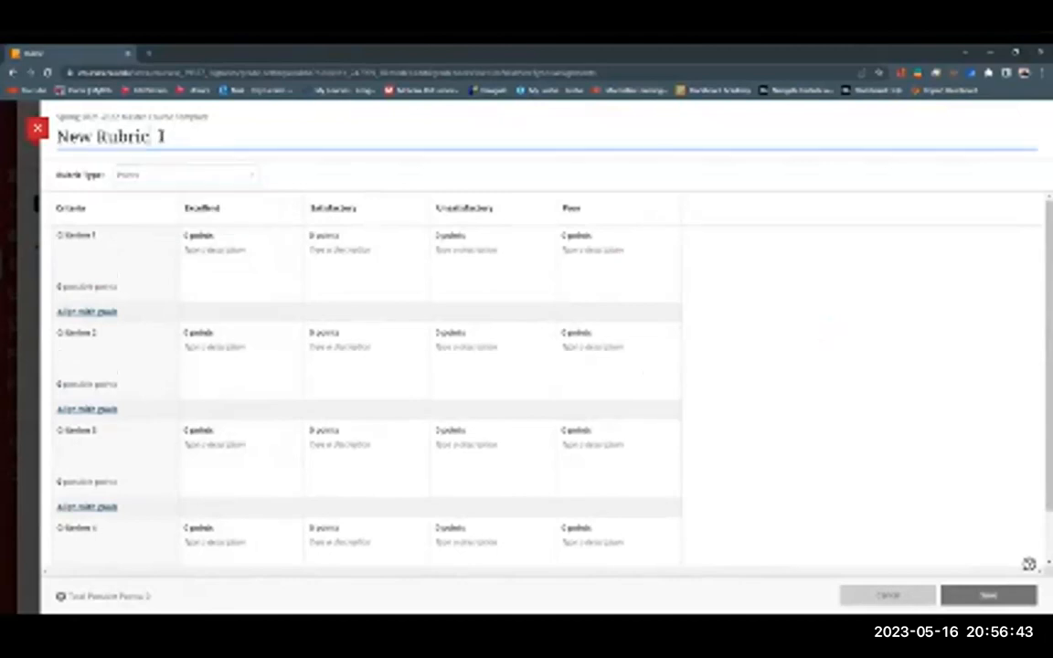
{"action": "left_click", "coordinate": [37, 127]}
{"action": "scroll", "coordinate": [979, 441], "scroll_direction": "down", "scroll_amount": 1}
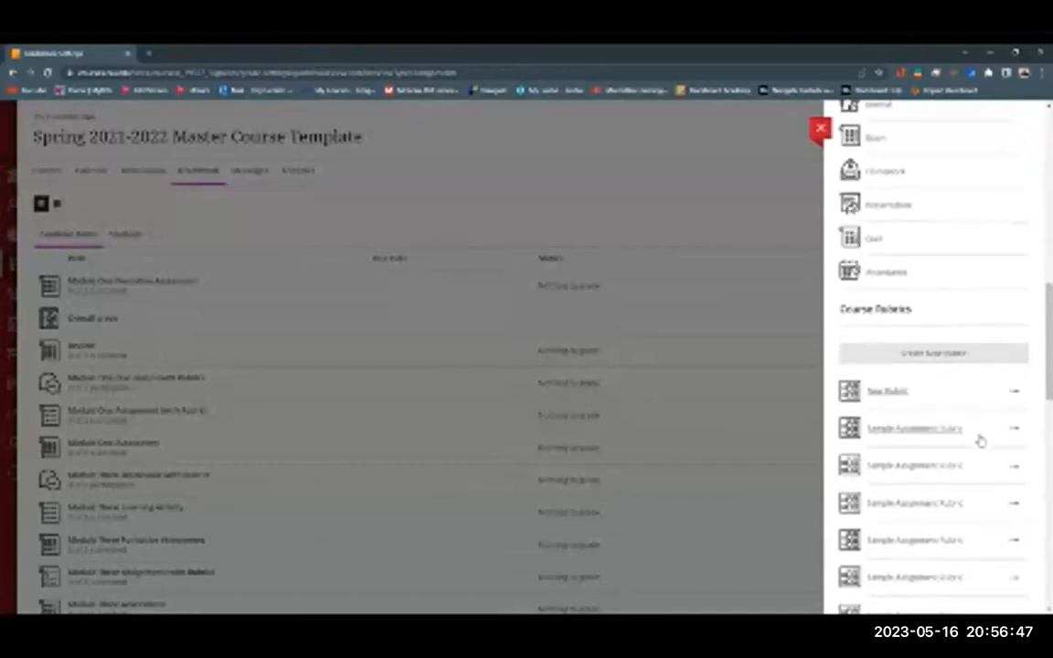